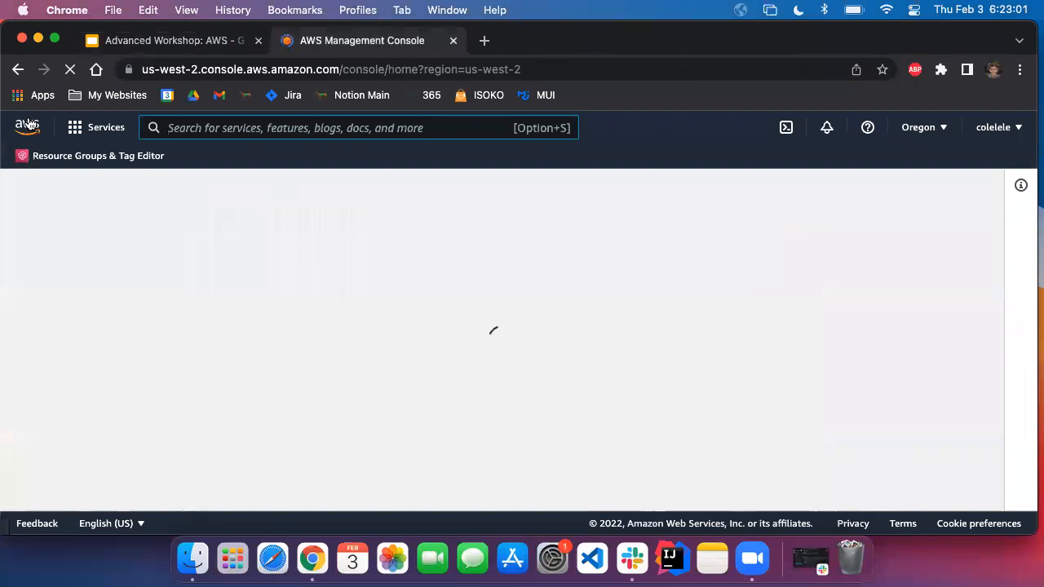
- Browse the list of all AWS services, looking at the Database and Front-end Web & Mobile categories, and return to Console Home
scroll(96, 215, down, 1)
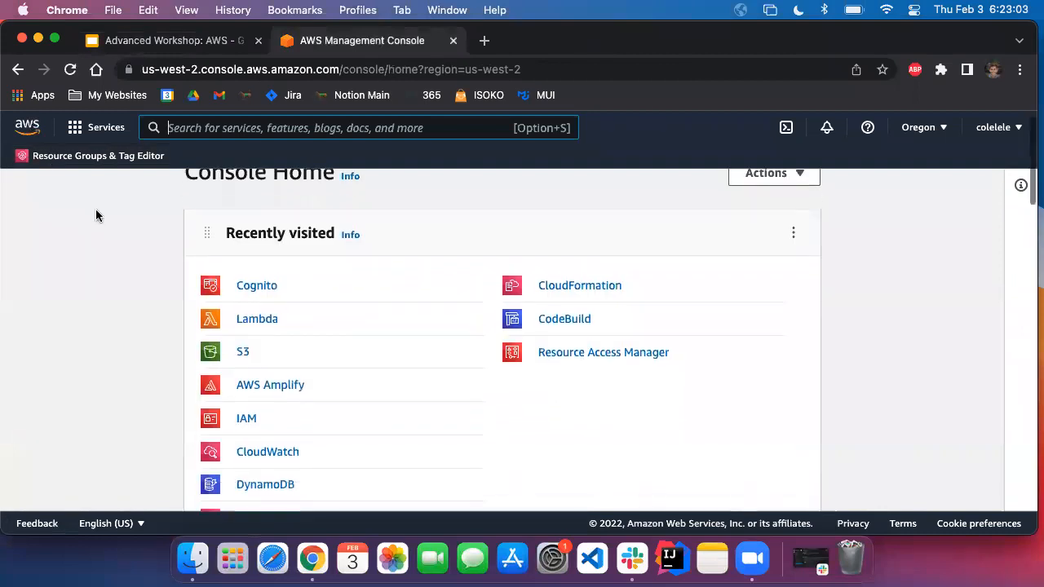
click(76, 133)
scroll(176, 280, down, 2)
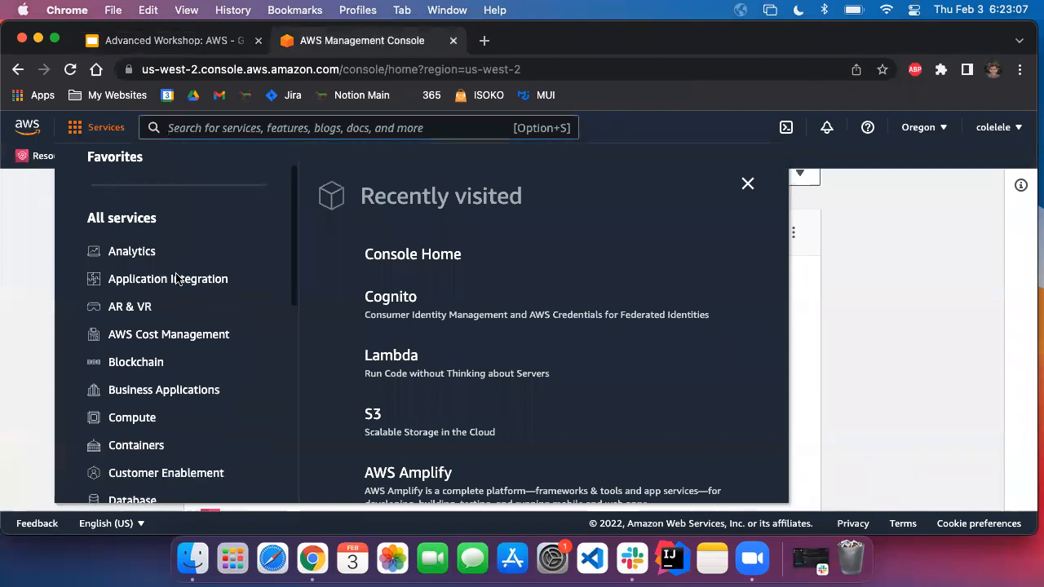
scroll(176, 280, down, 3)
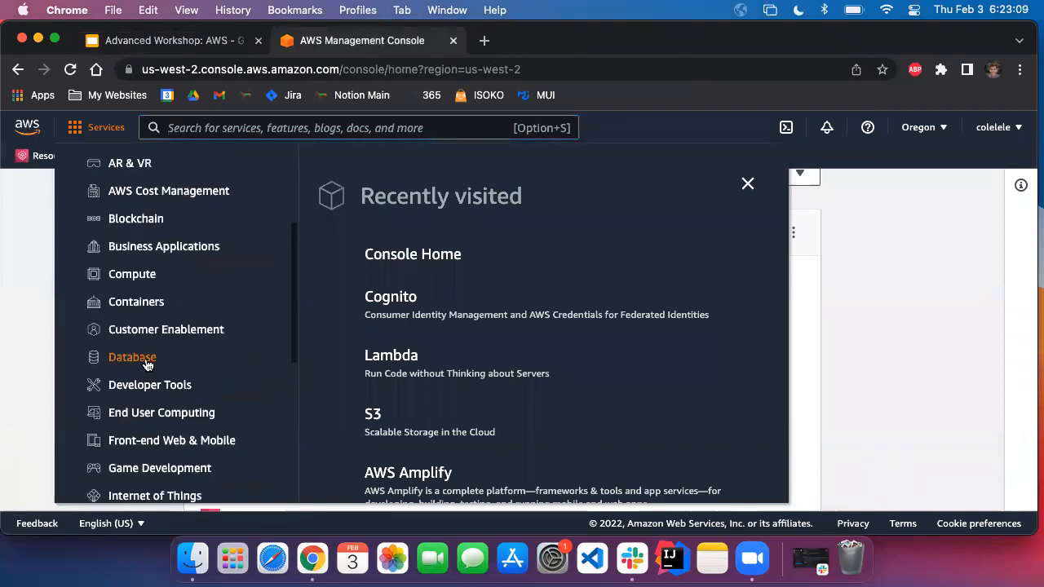
click(140, 364)
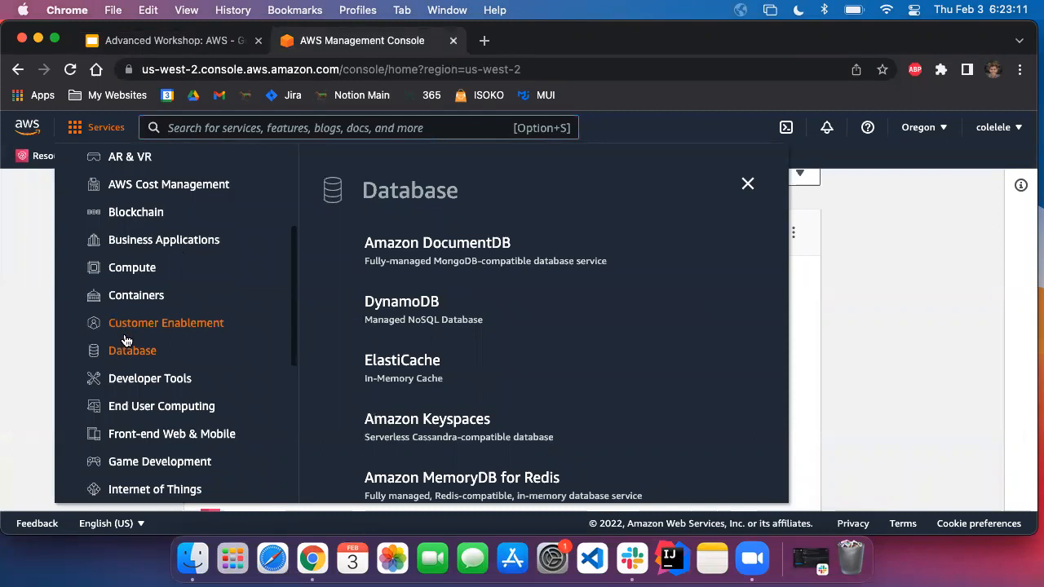
scroll(130, 347, down, 3)
click(170, 371)
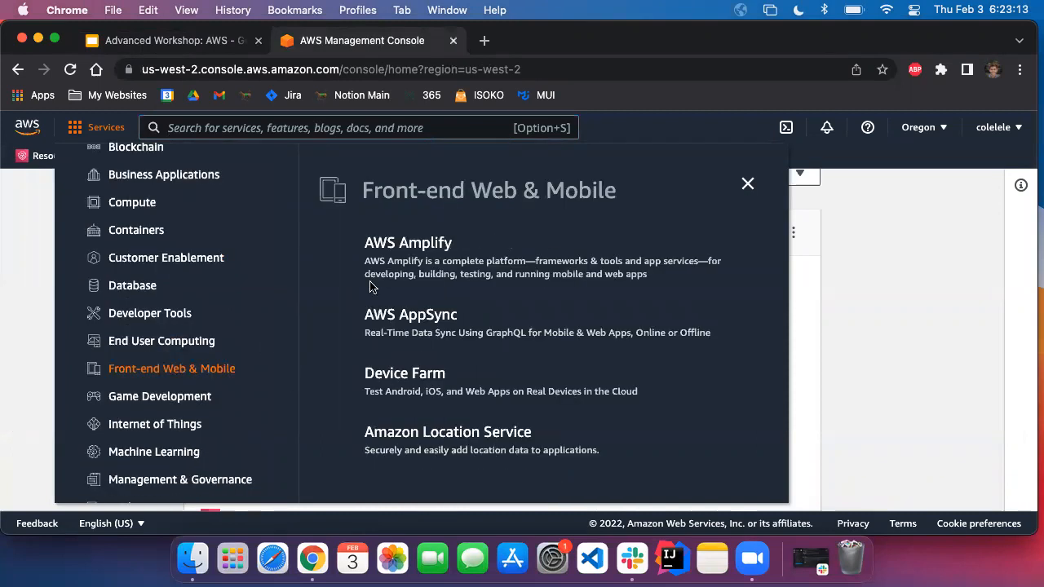
scroll(131, 403, down, 3)
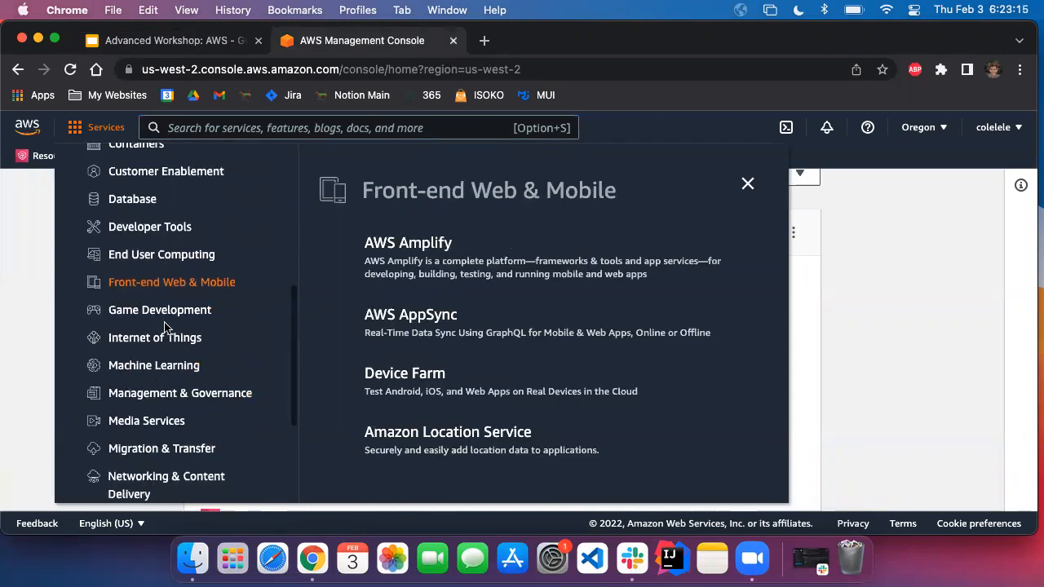
click(135, 311)
click(905, 313)
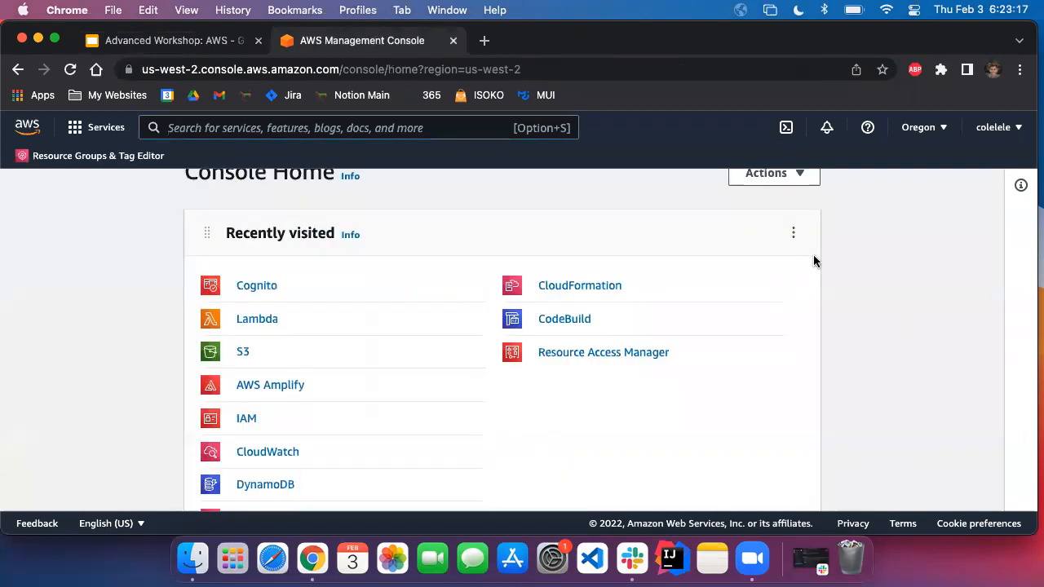
scroll(514, 383, up, 2)
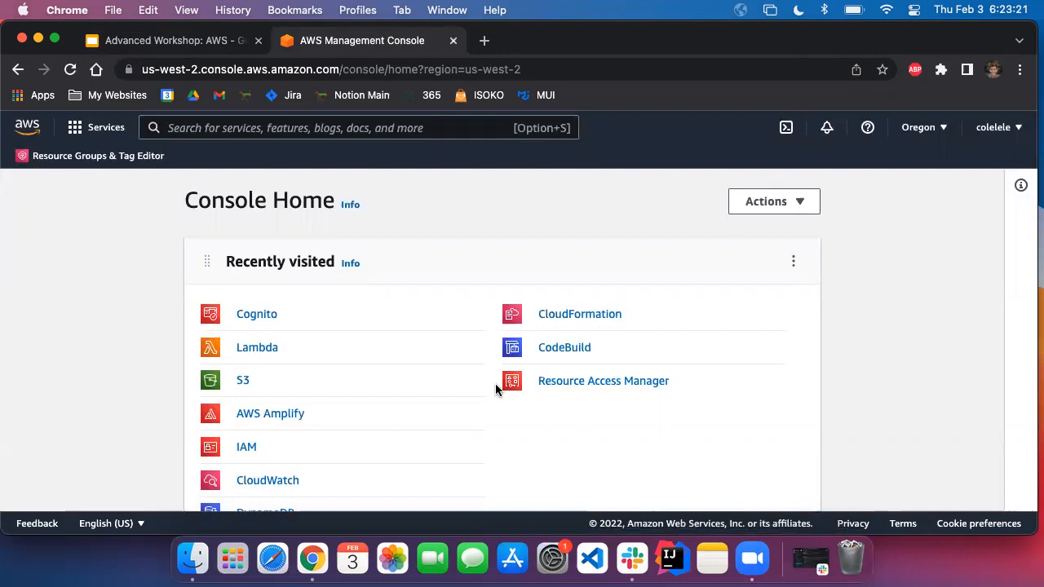
- Search for the Cognito service and open its user pool management page
click(257, 128)
text(Cog)
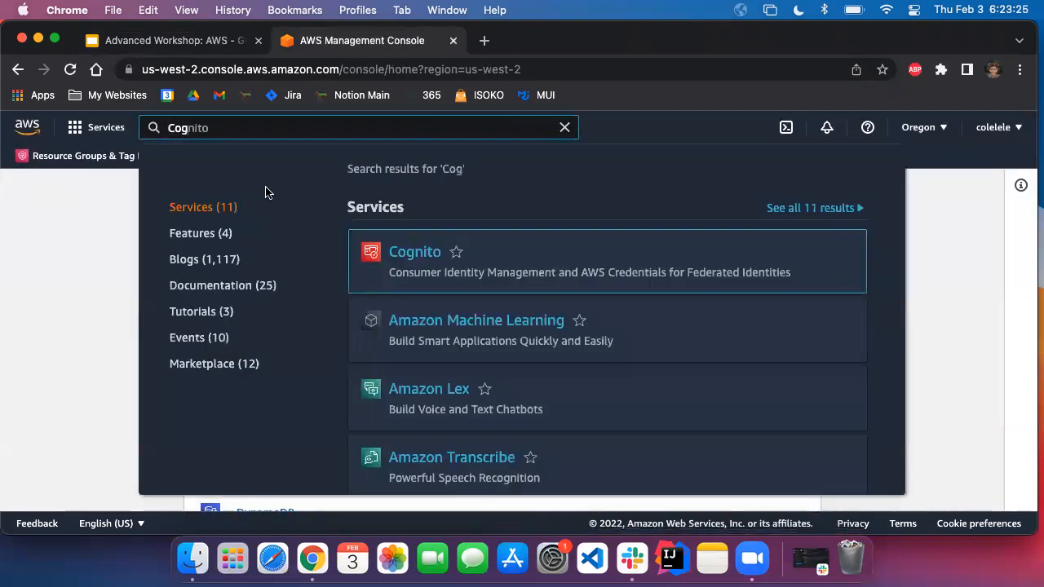
click(409, 253)
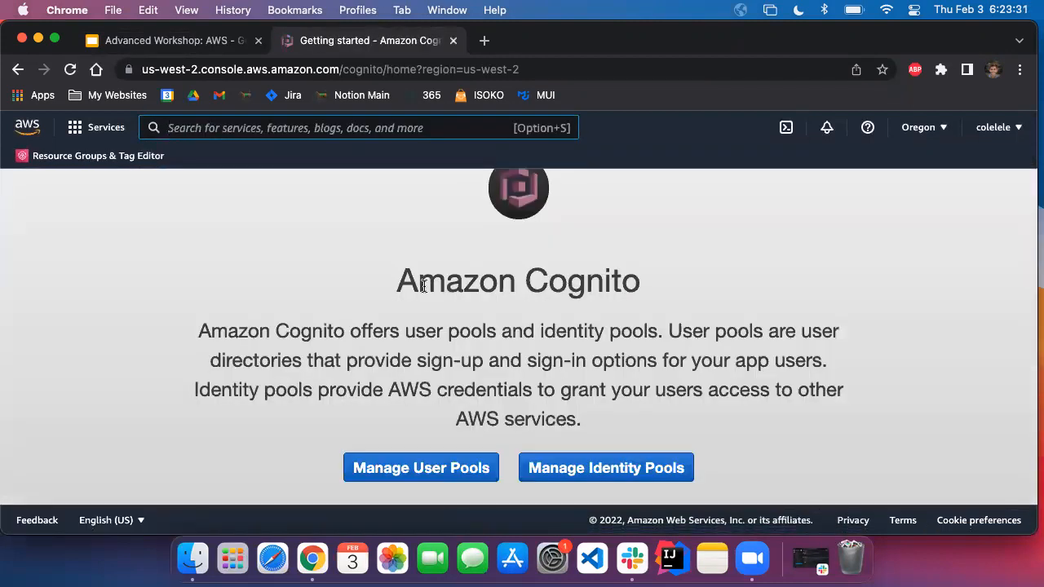
scroll(424, 286, down, 1)
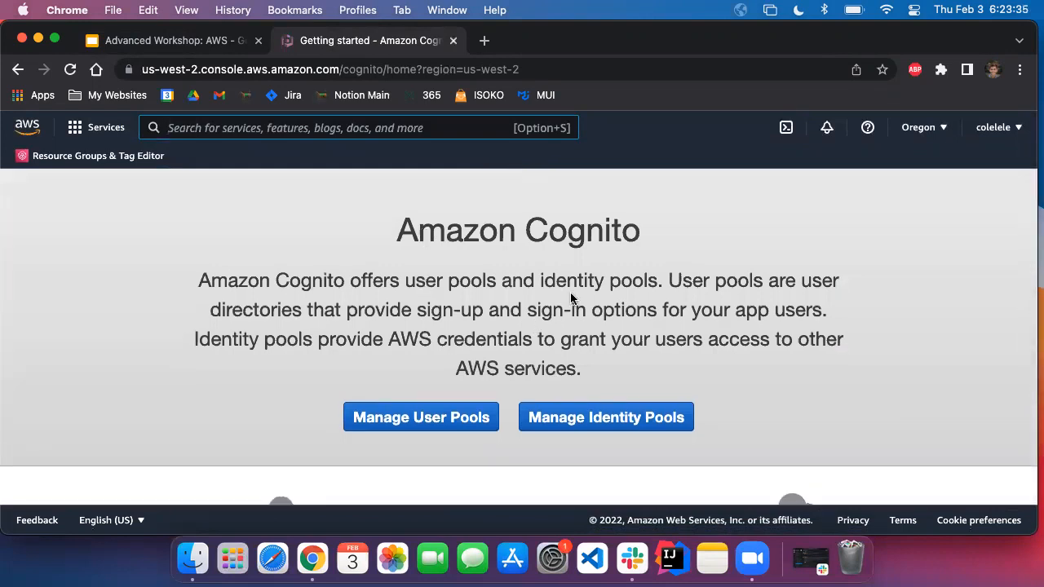
scroll(570, 295, down, 1)
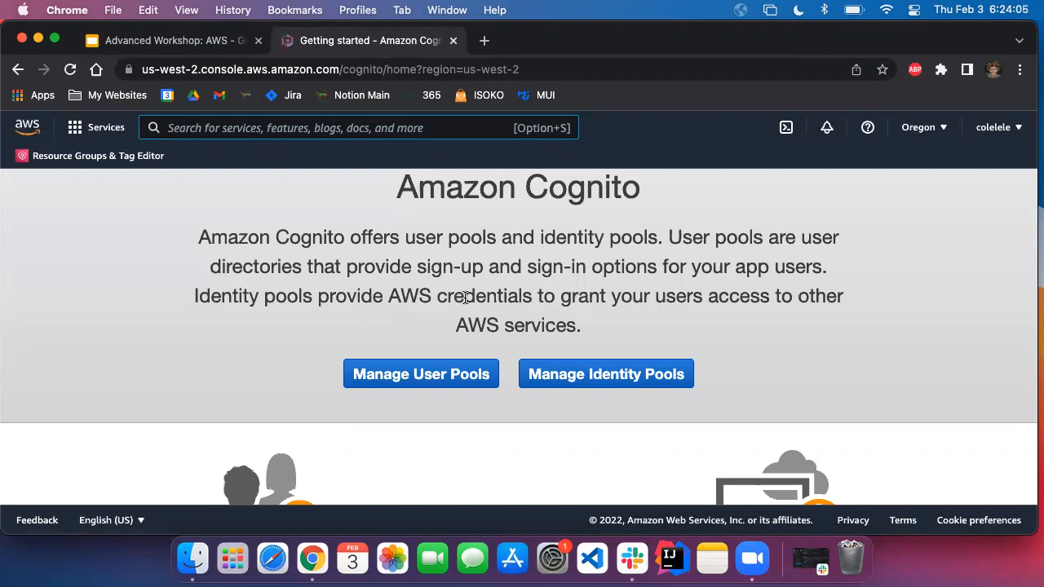
click(416, 375)
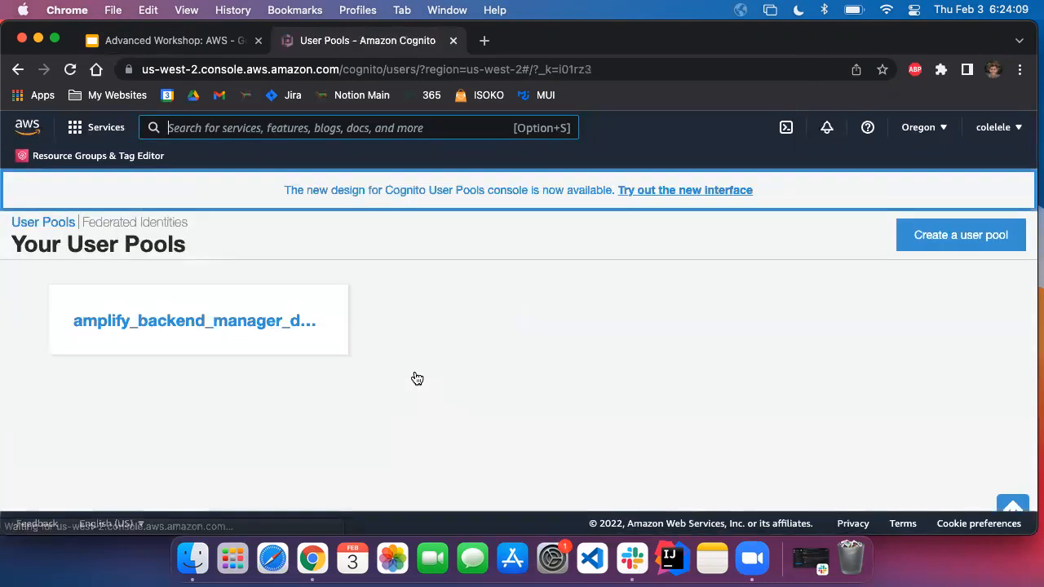
- Start creating a new user pool and name it "test demo"
click(930, 235)
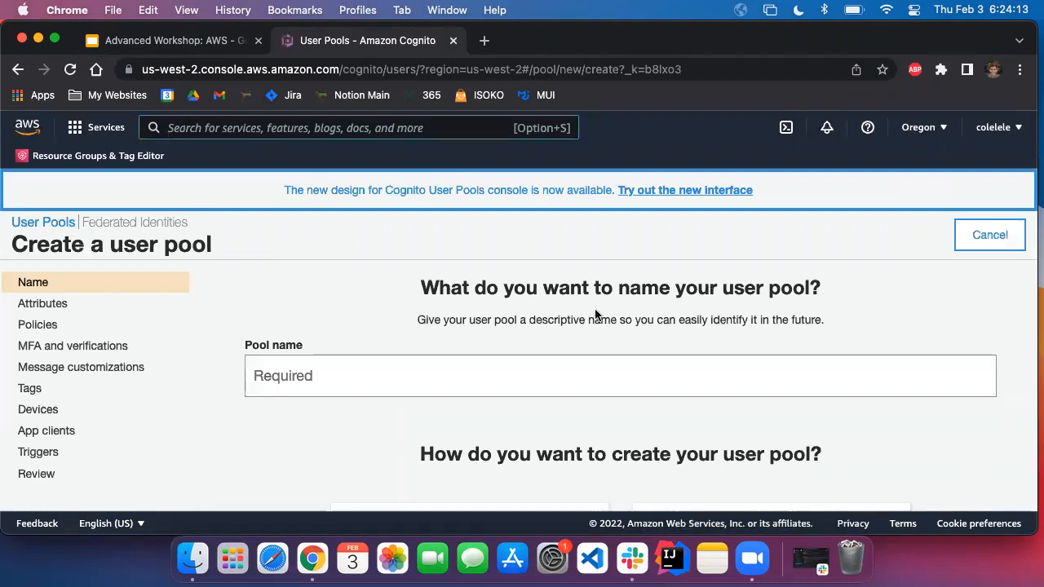
scroll(486, 336, down, 1)
click(486, 336)
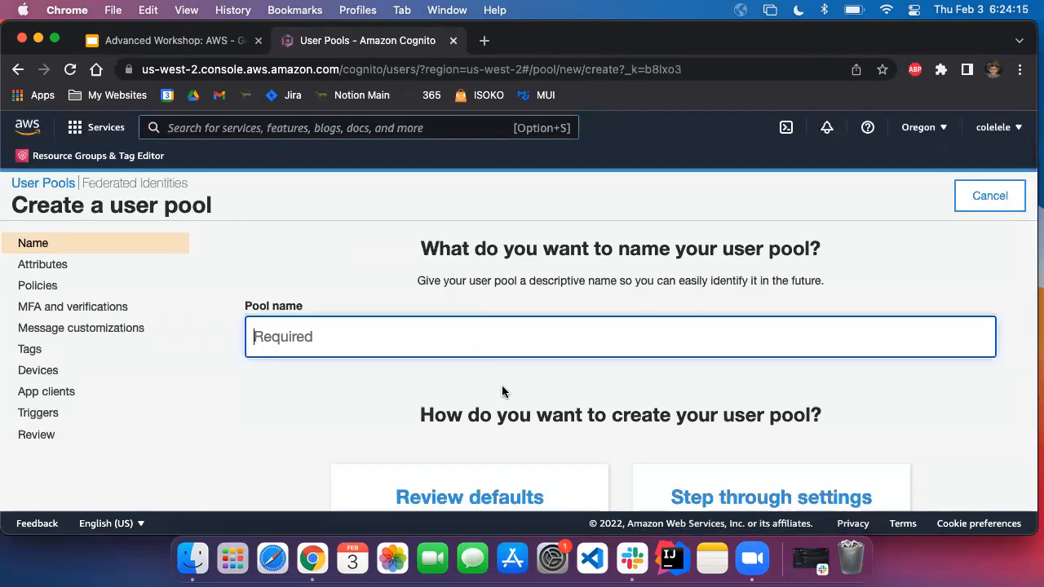
text(test demo)
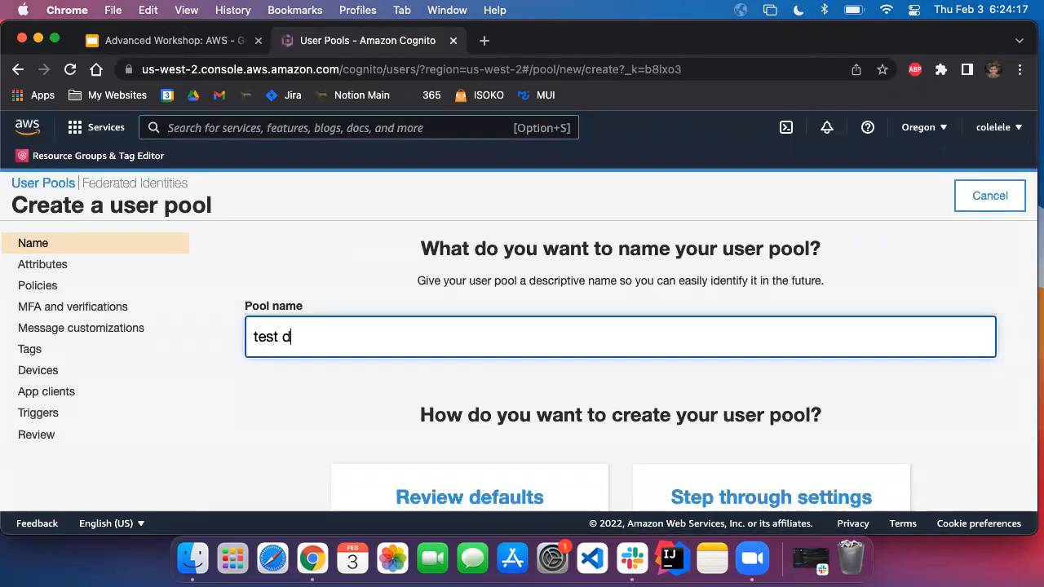
- In the pool's attribute settings, have end users sign in with an email address or phone number instead of a username
click(92, 269)
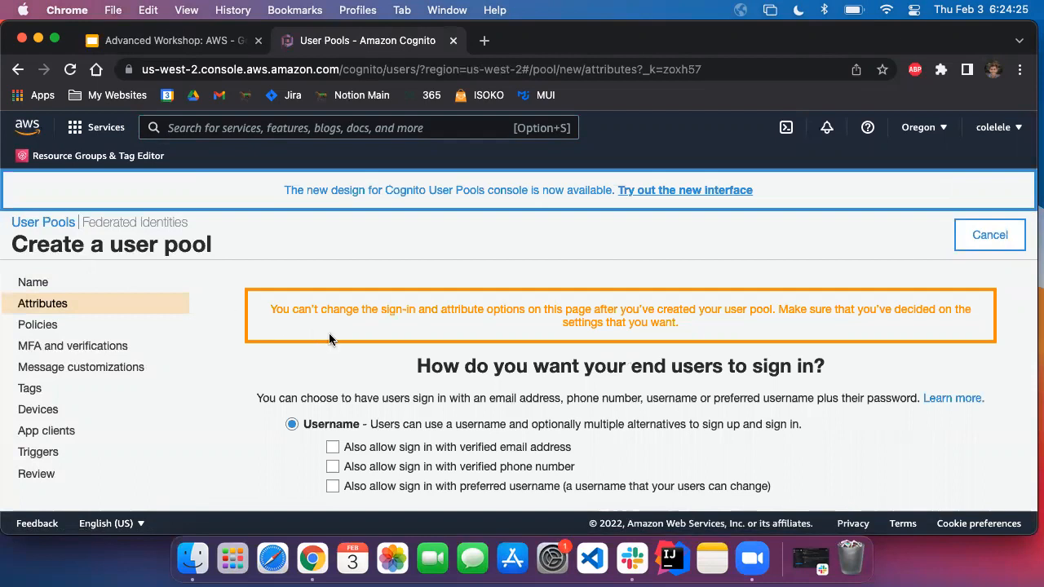
scroll(329, 336, down, 2)
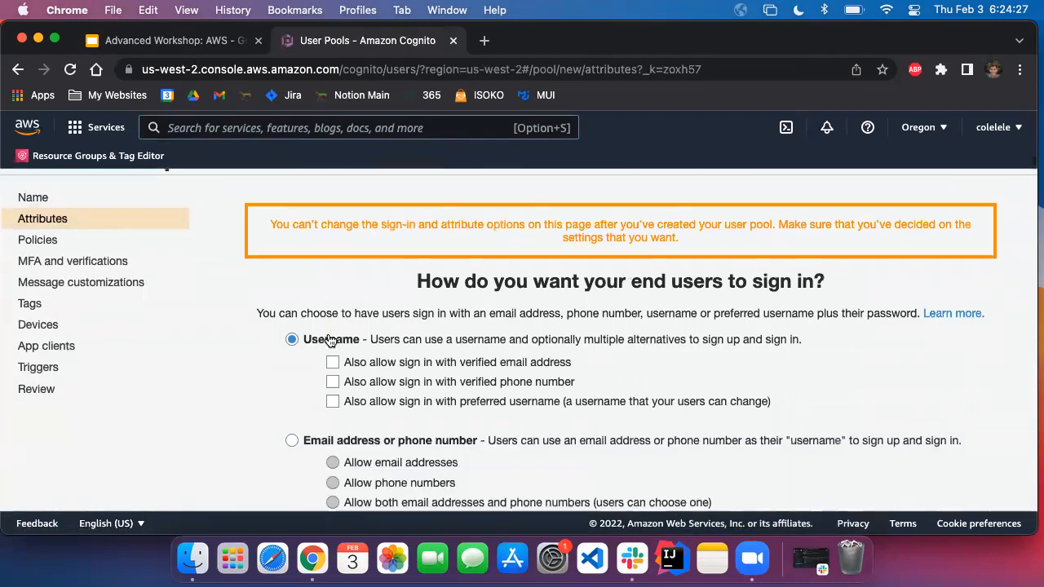
scroll(330, 341, down, 1)
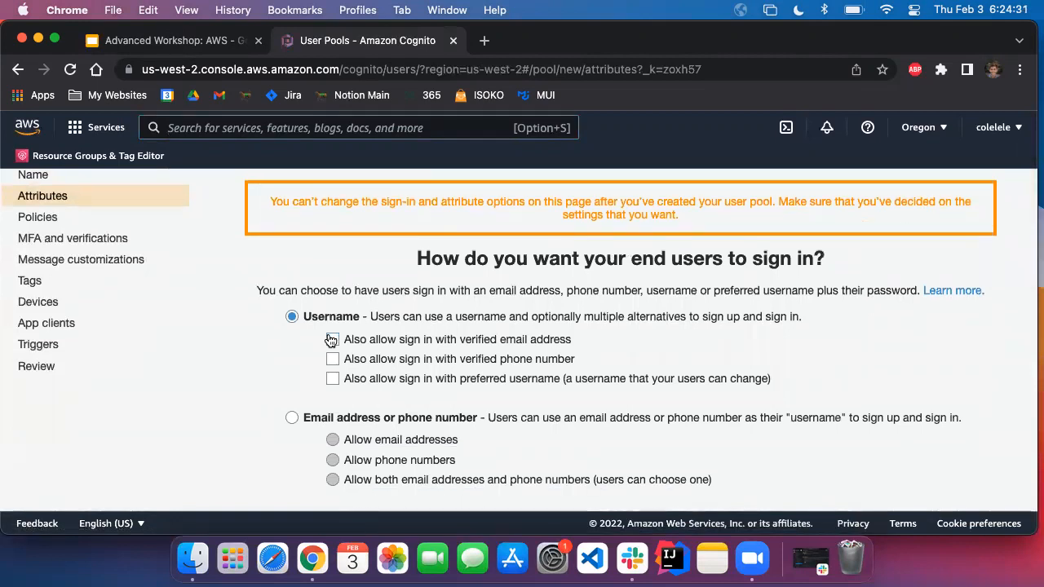
scroll(332, 340, down, 1)
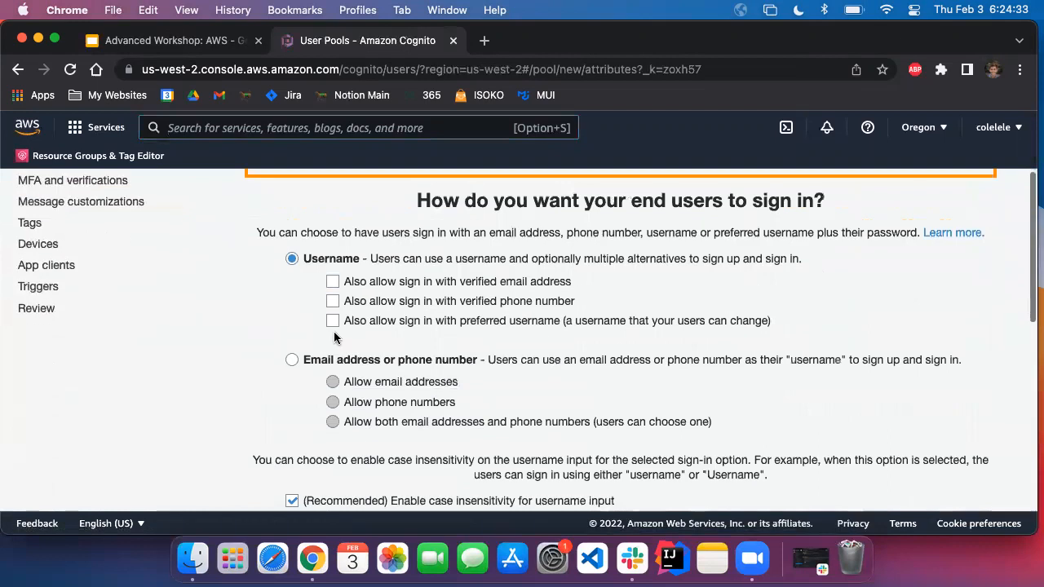
scroll(335, 290, down, 1)
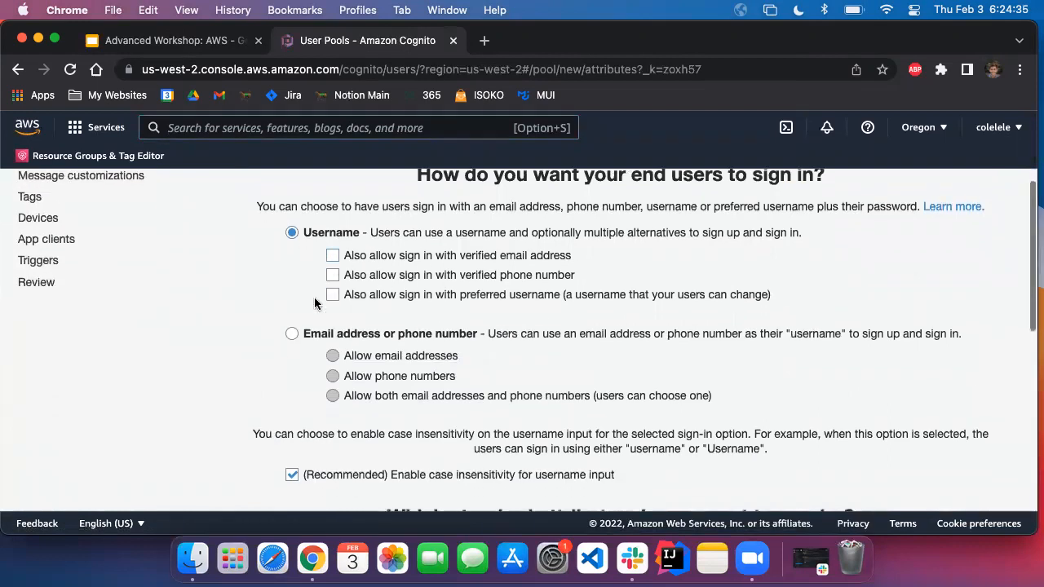
click(292, 334)
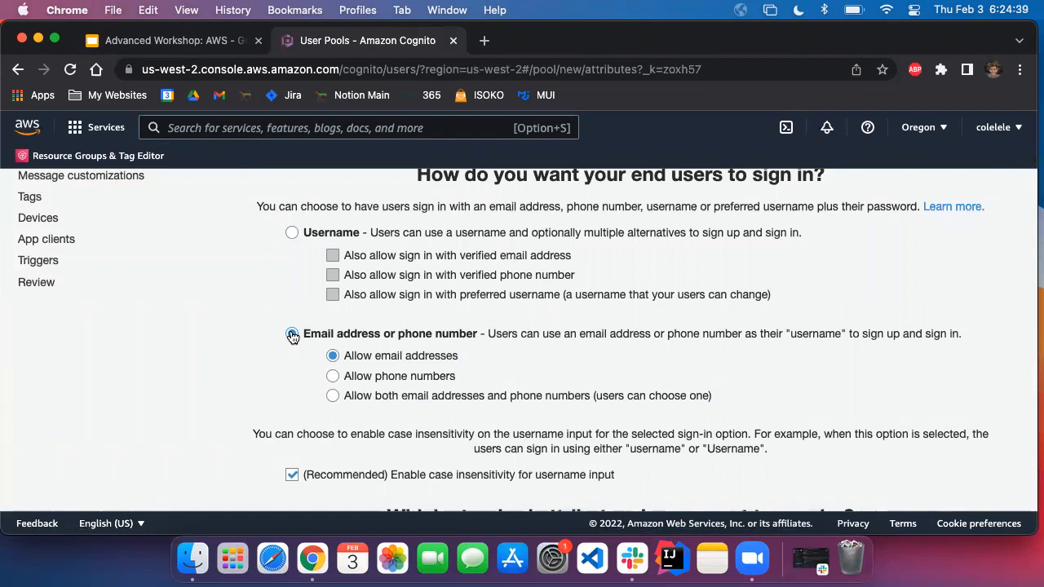
- Require the standard attributes email, name and family name for sign-up
scroll(293, 344, down, 2)
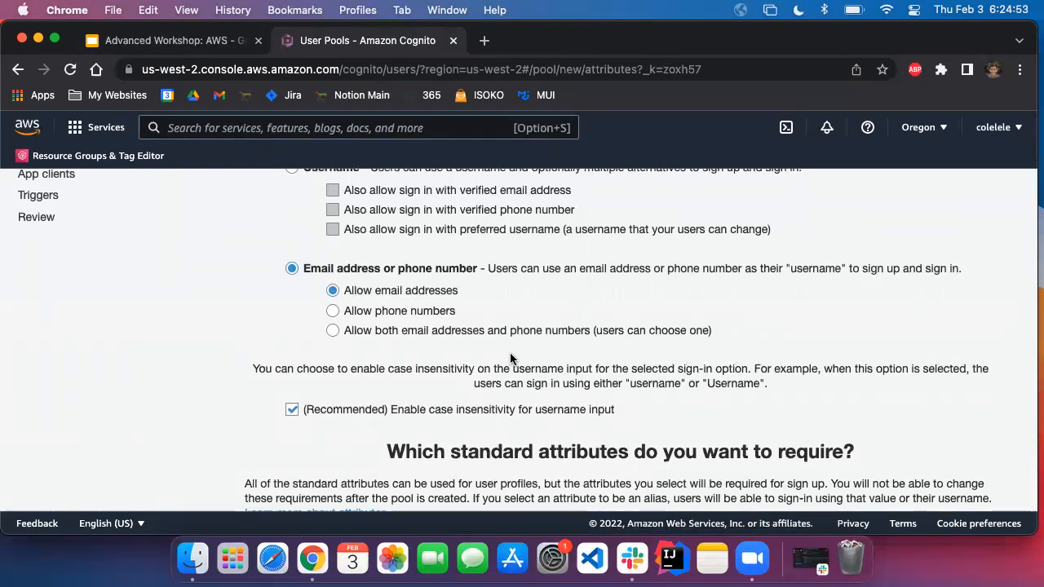
scroll(510, 359, down, 3)
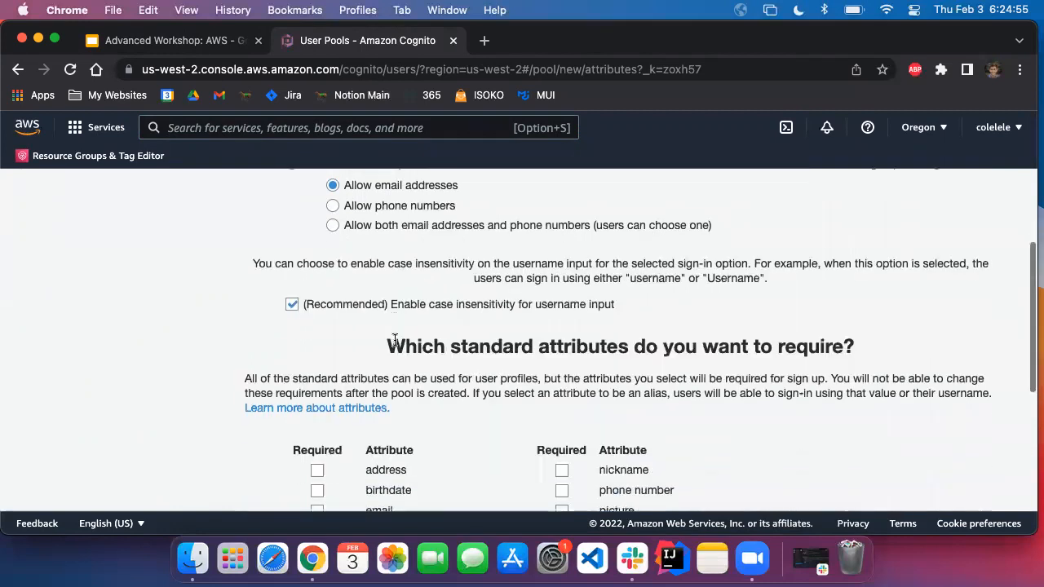
scroll(643, 322, down, 2)
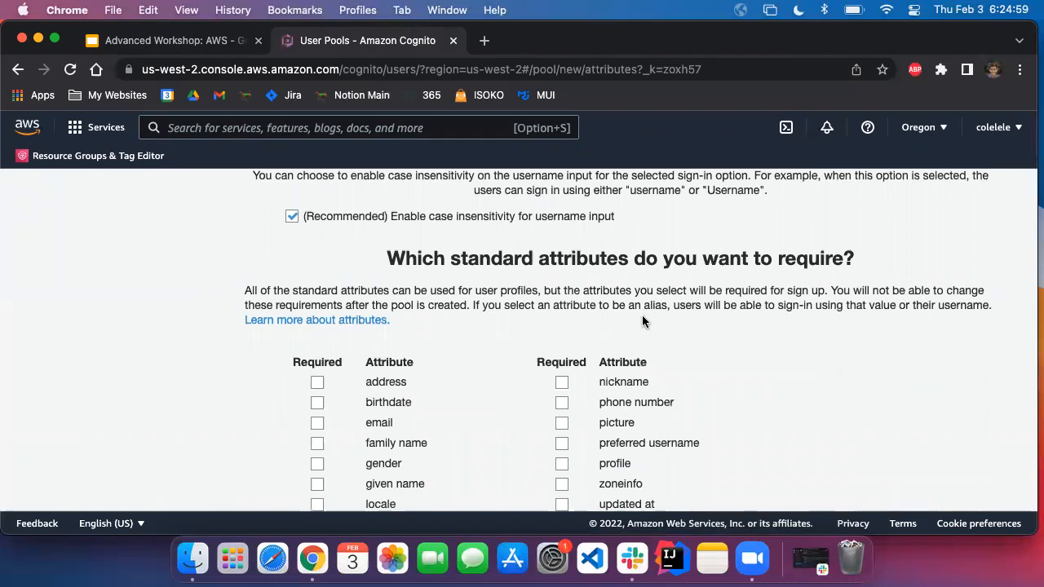
scroll(643, 322, down, 1)
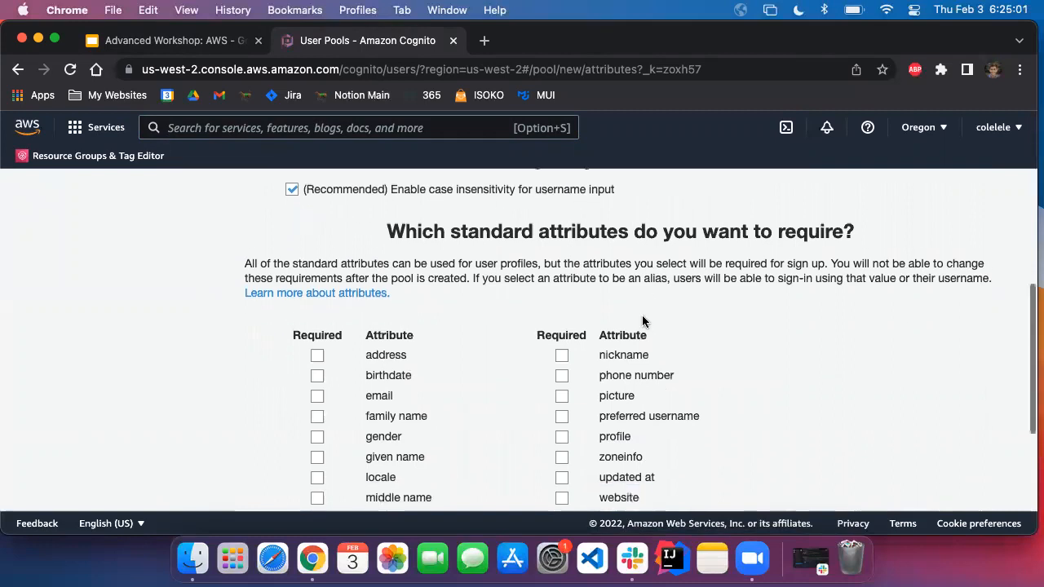
click(311, 388)
scroll(428, 349, down, 1)
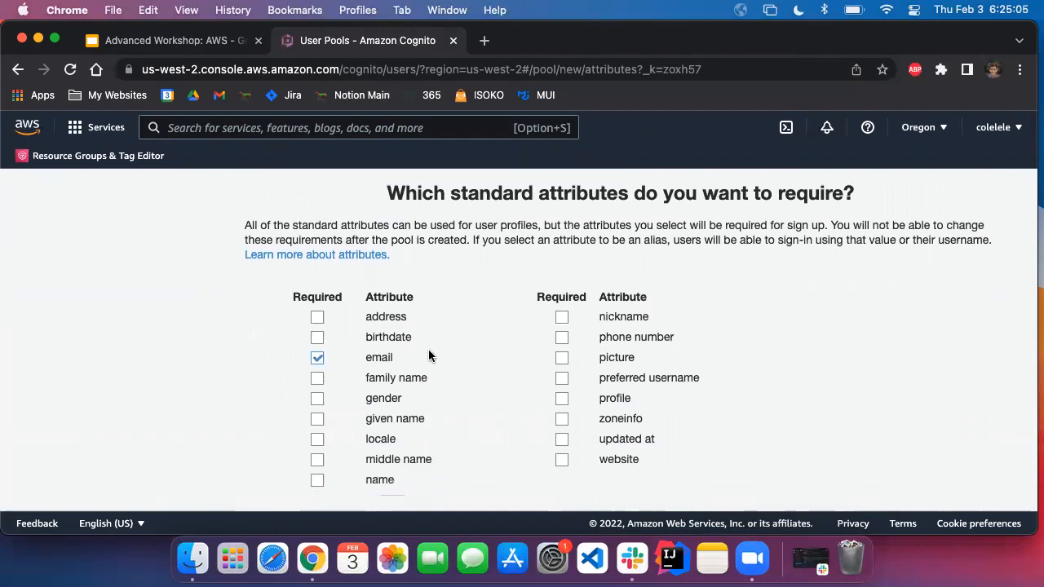
click(317, 479)
click(317, 381)
scroll(318, 387, down, 5)
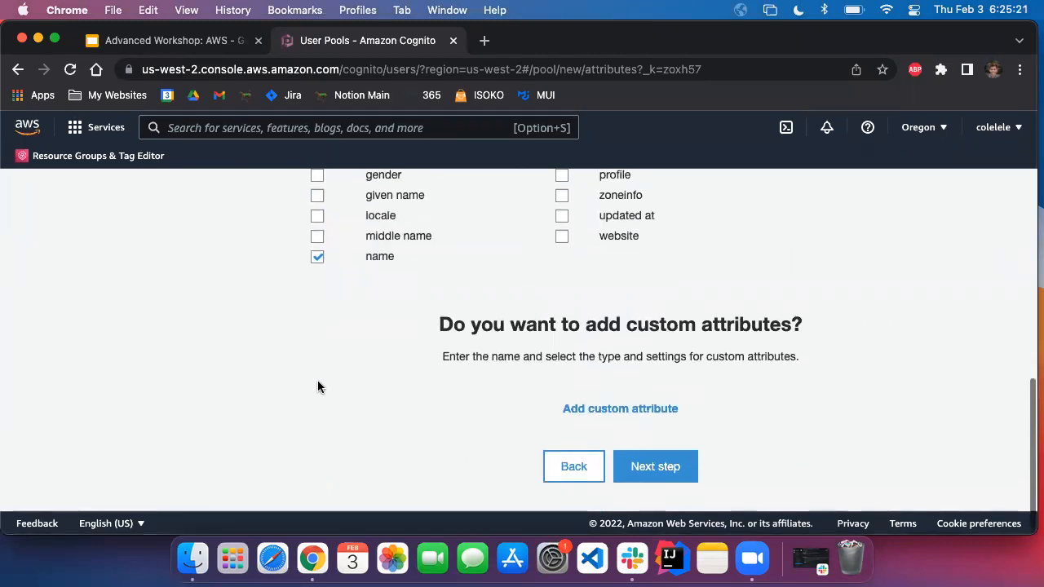
scroll(318, 386, up, 1)
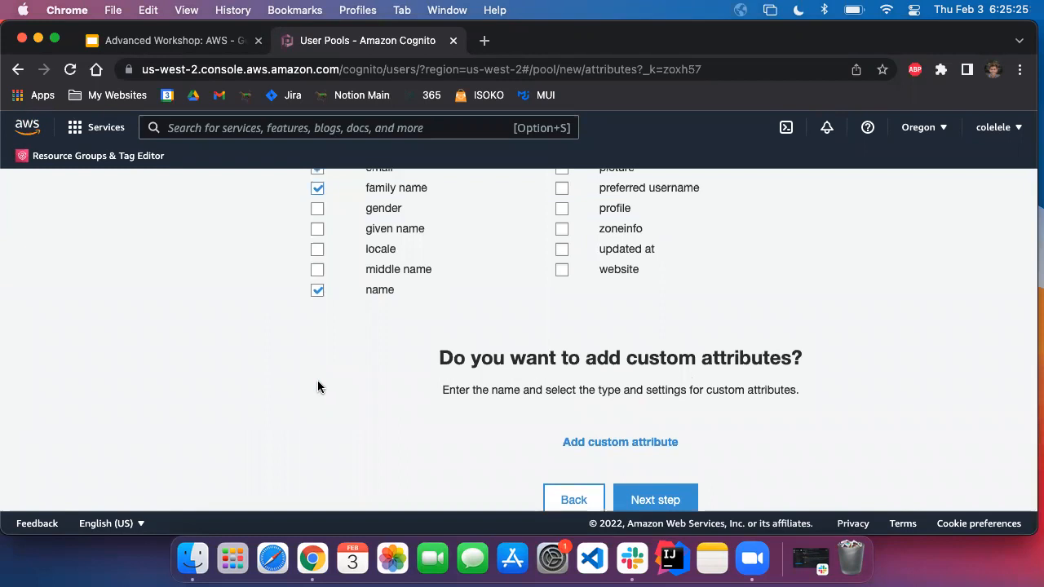
scroll(318, 386, up, 10)
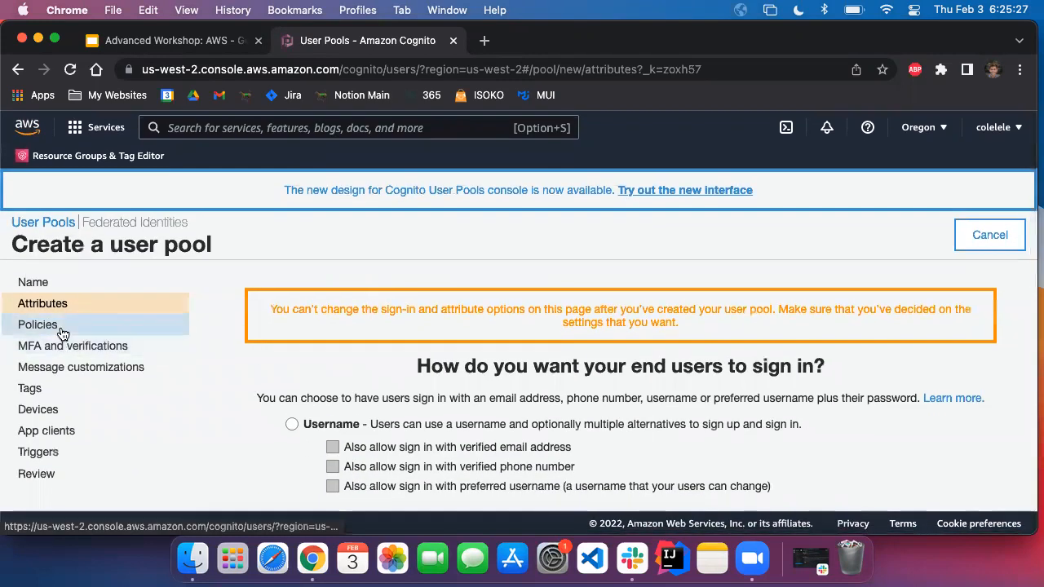
- In the pool's policies, set the minimum password length to 14
click(63, 335)
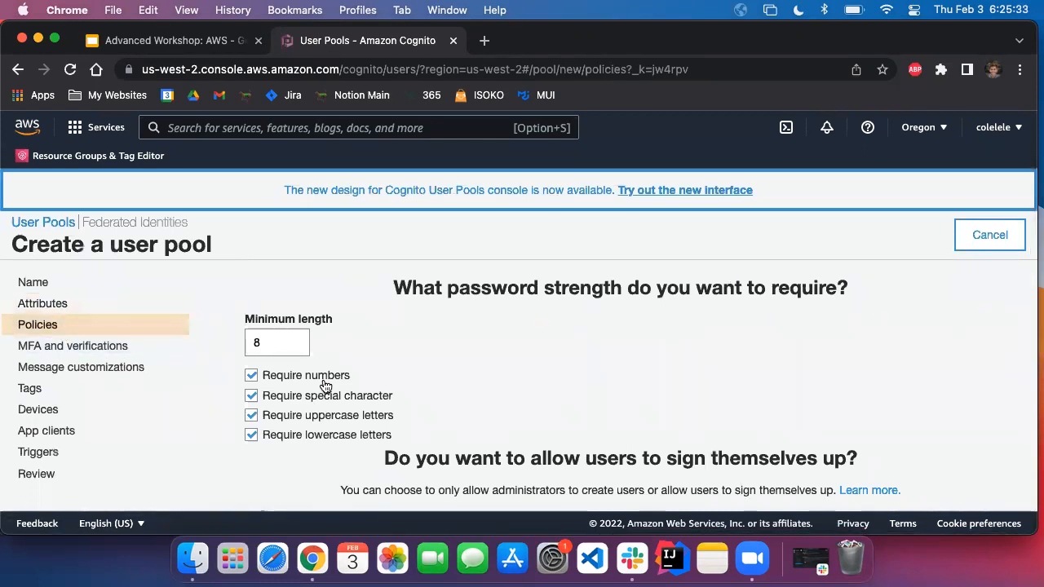
scroll(324, 386, down, 1)
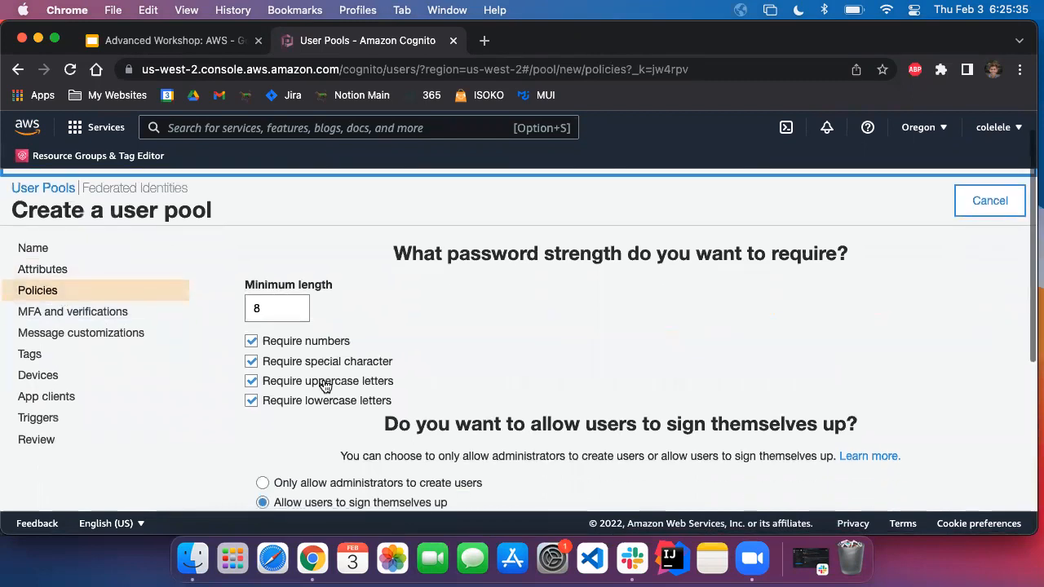
scroll(324, 386, down, 1)
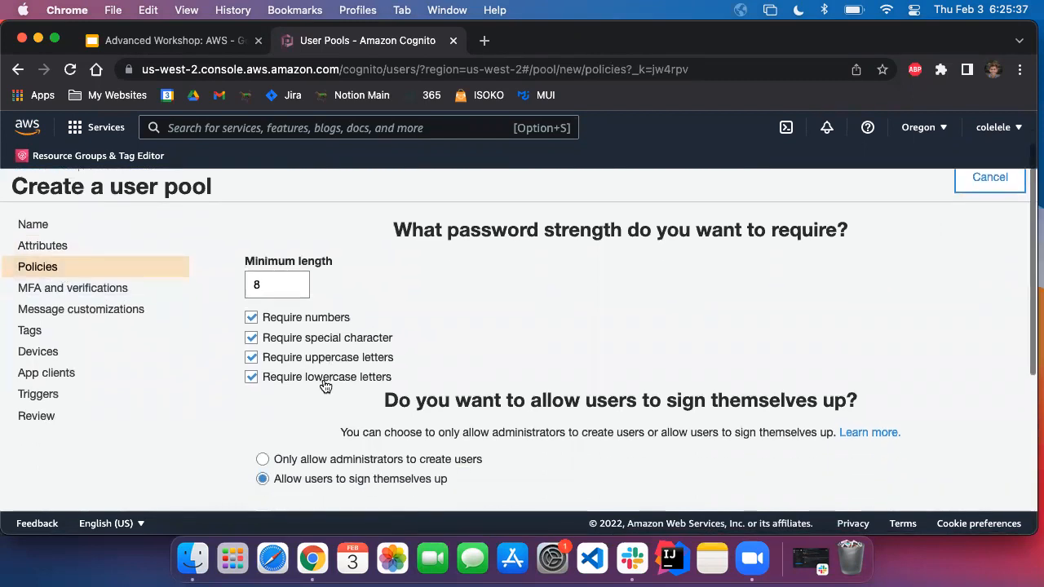
click(283, 286)
key(BackSpace)
text(14)
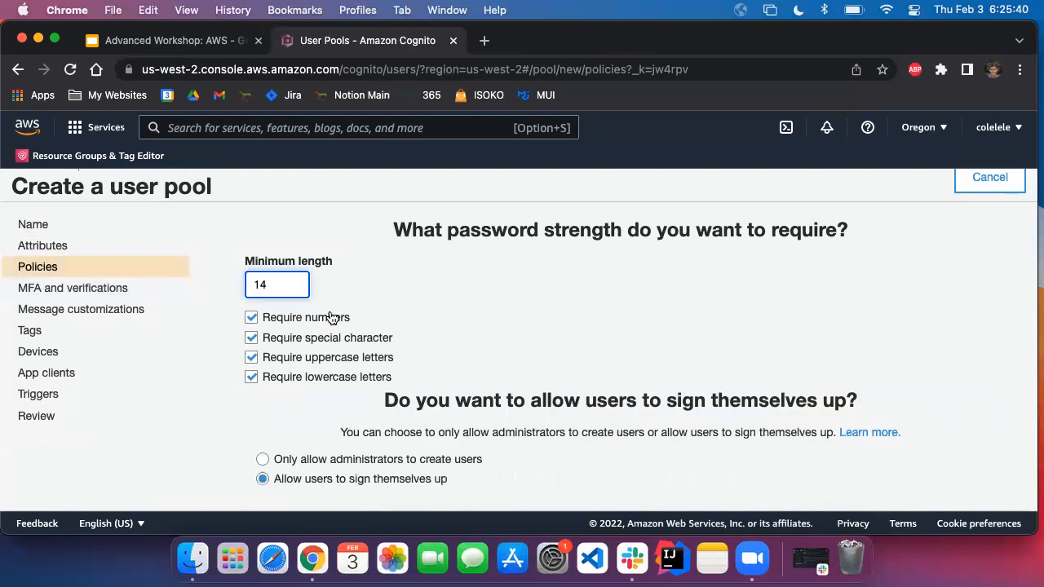
scroll(463, 280, down, 5)
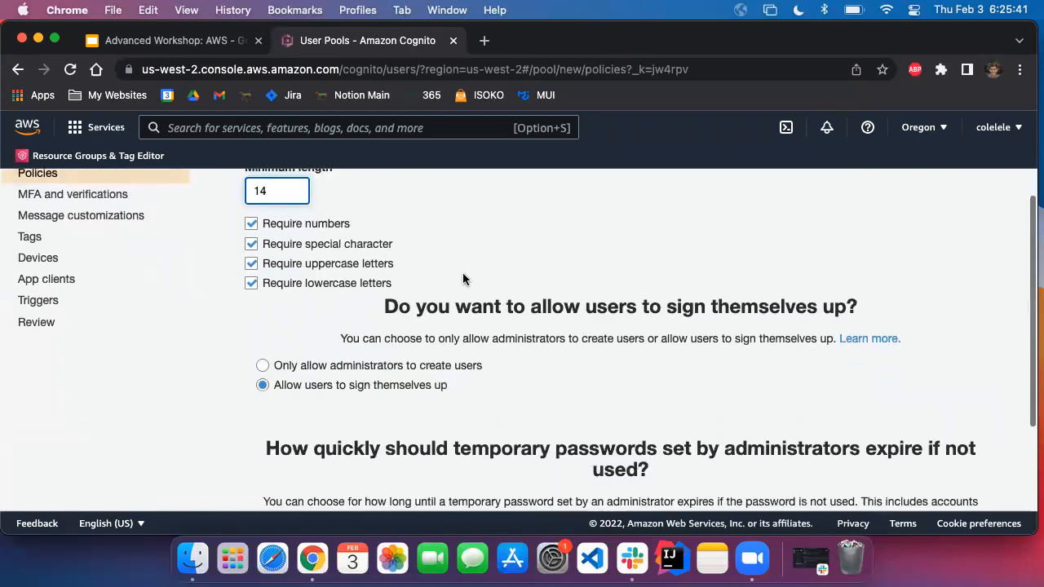
- Review the self sign-up and temporary password expiry policies, followed by the pool's MFA and verification settings
scroll(462, 279, down, 7)
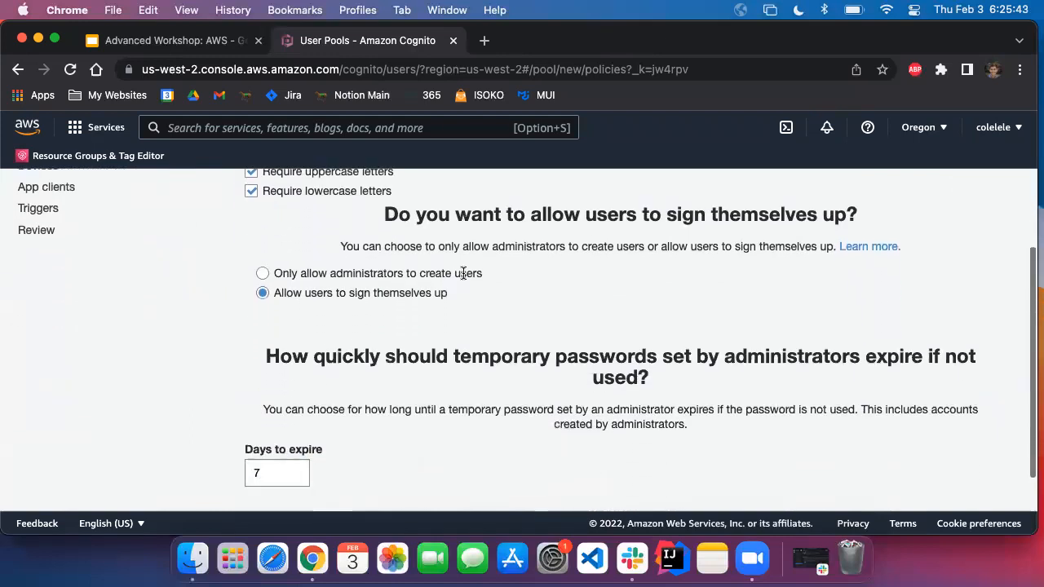
scroll(463, 273, up, 15)
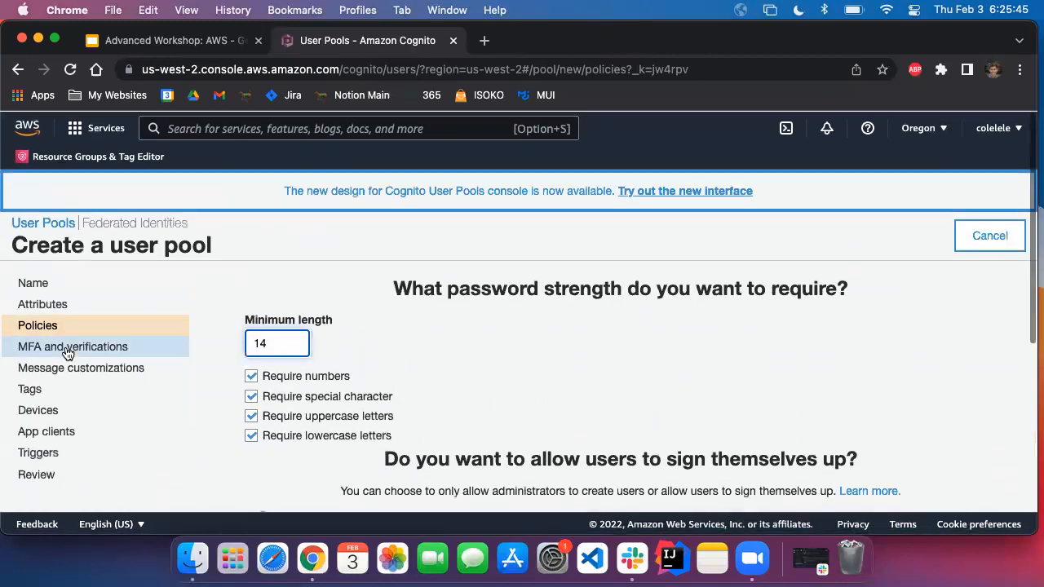
click(63, 356)
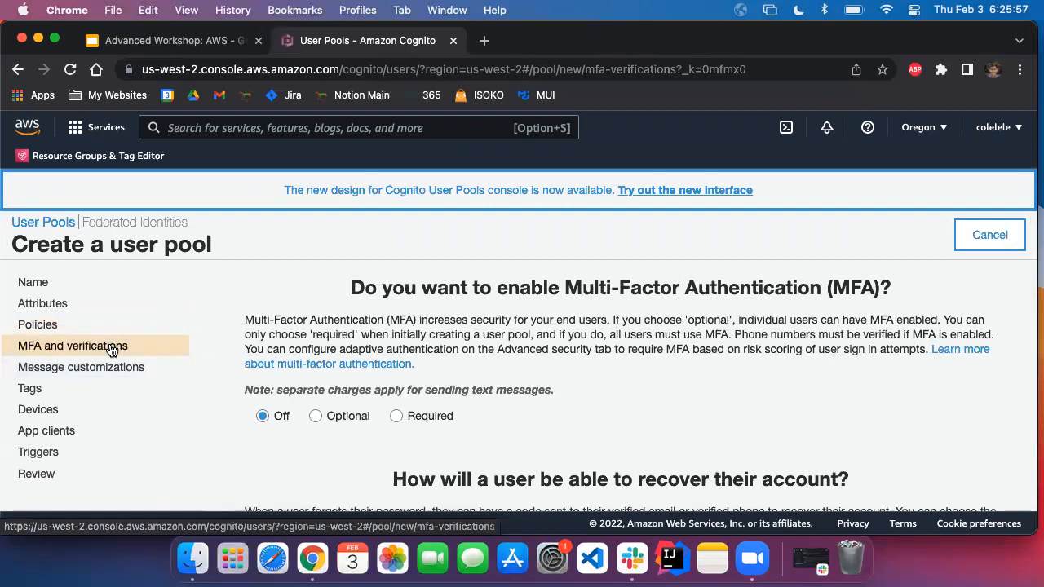
scroll(112, 349, down, 1)
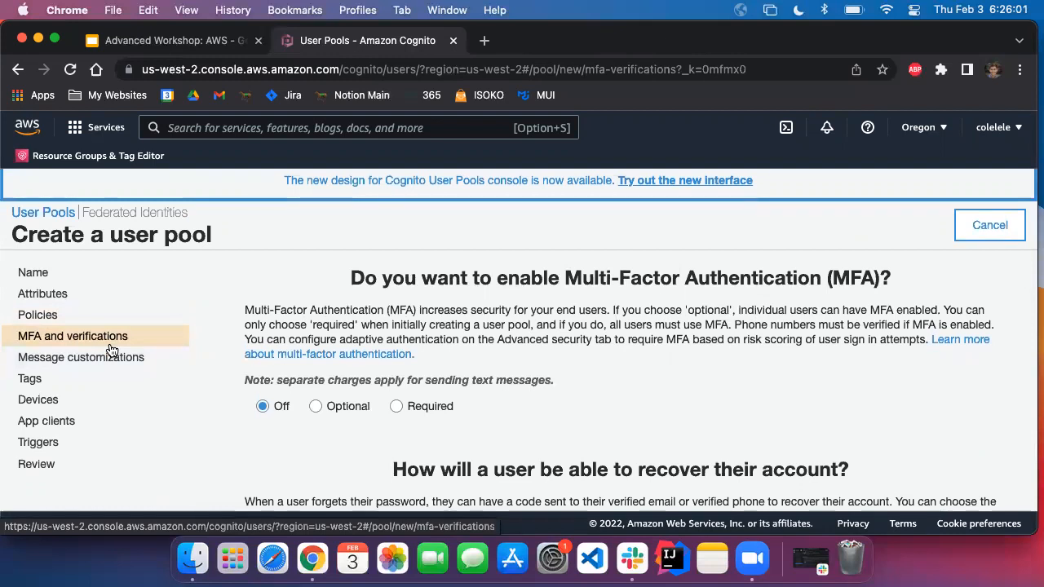
scroll(111, 349, down, 2)
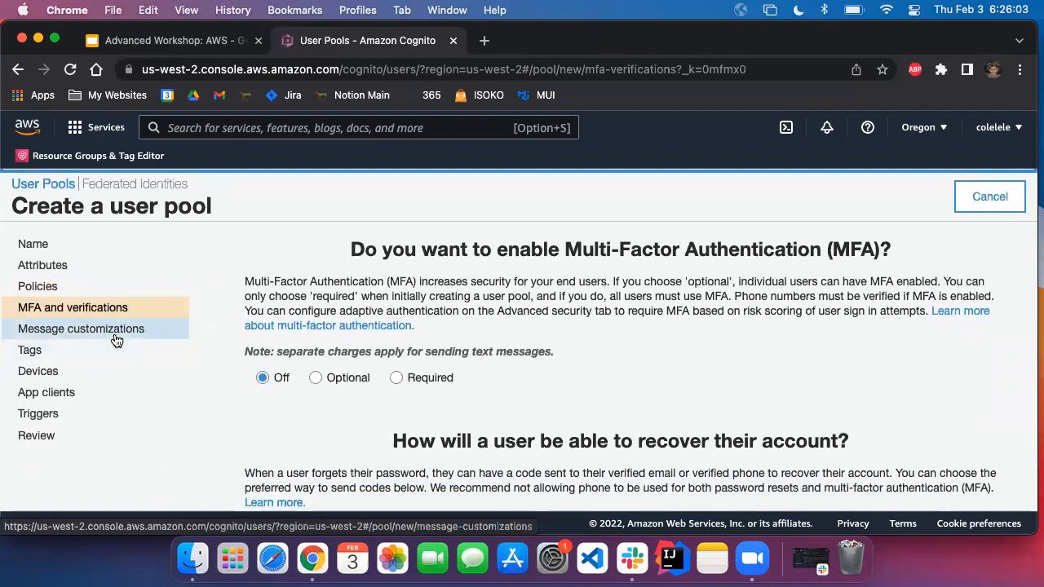
- Examine the pool's message customization settings, including the FROM and REPLY-TO addresses, Amazon SES configuration and email verification messages
click(116, 340)
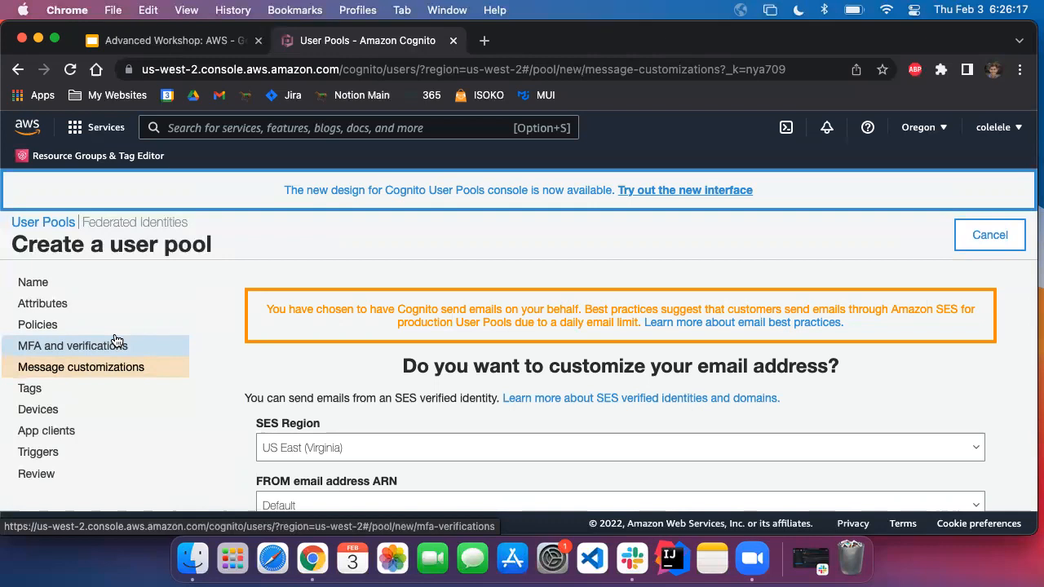
scroll(358, 347, down, 1)
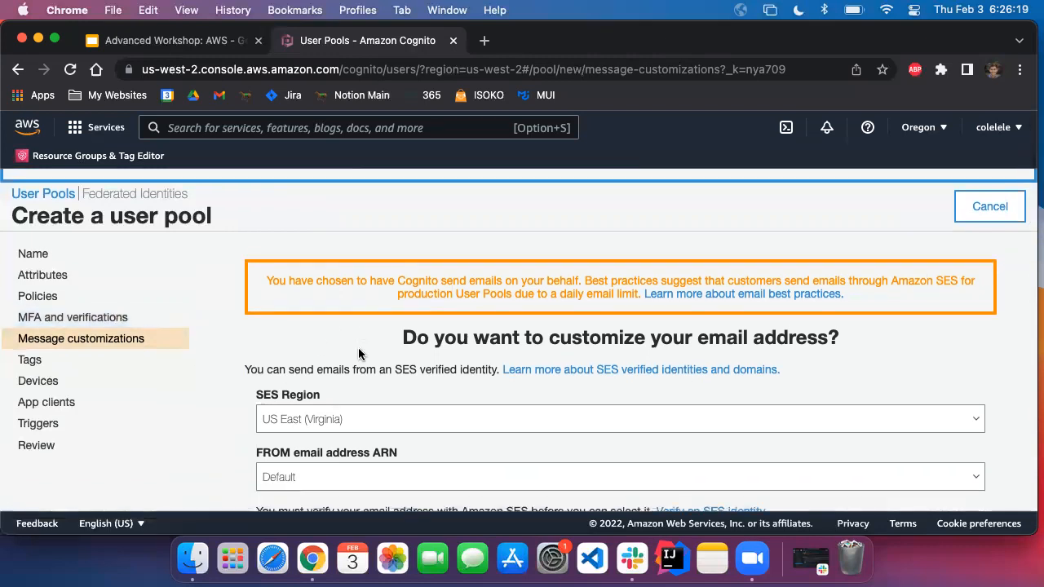
scroll(358, 353, down, 2)
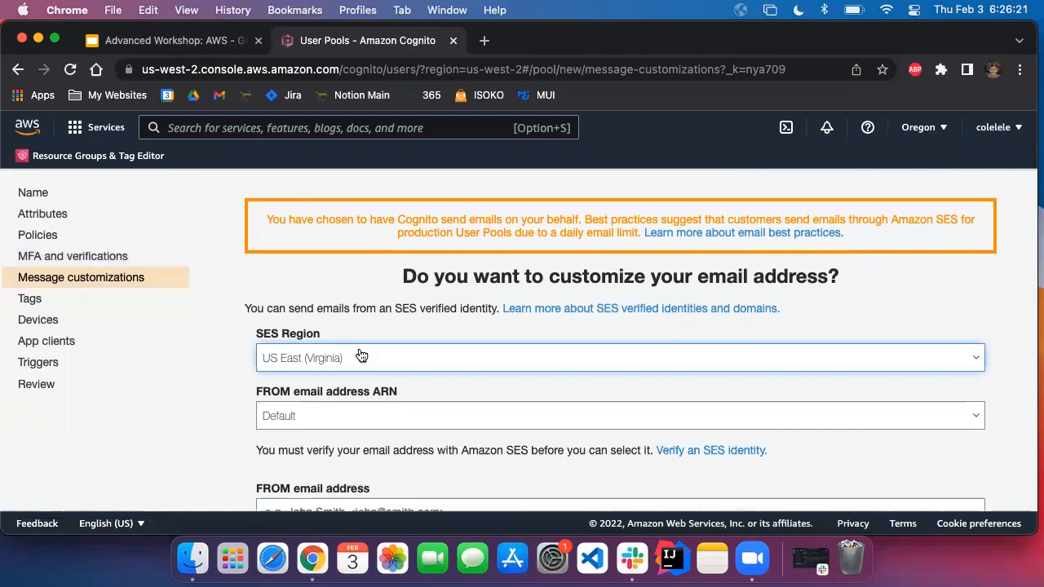
scroll(361, 356, down, 3)
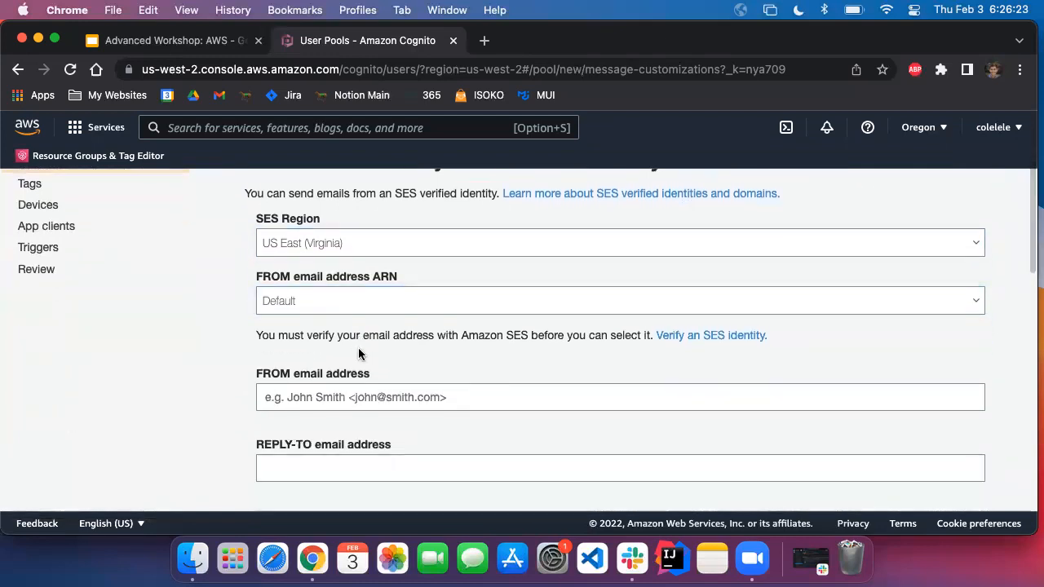
scroll(358, 351, down, 2)
click(338, 330)
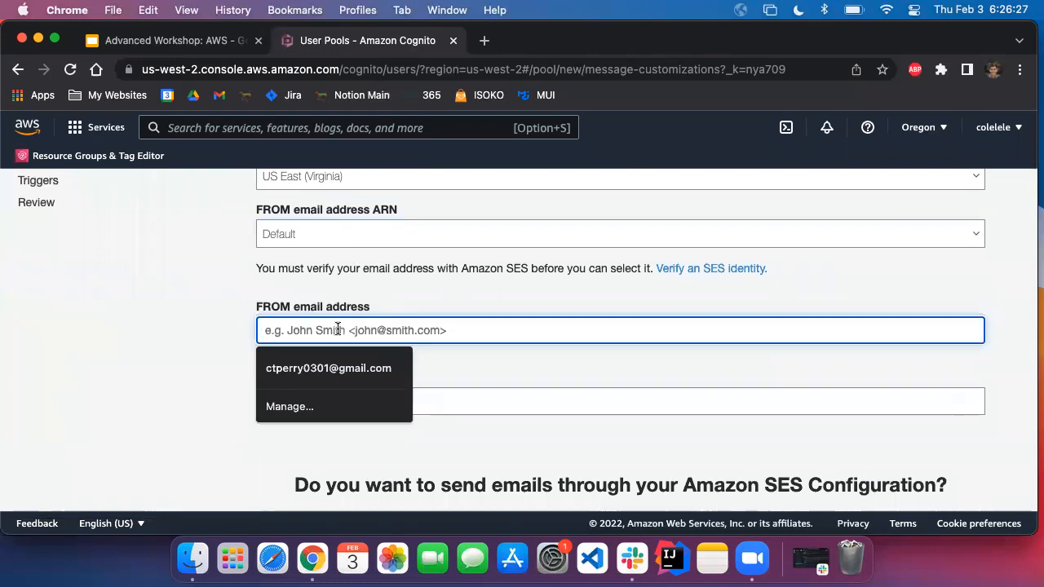
scroll(418, 364, down, 2)
scroll(414, 367, down, 3)
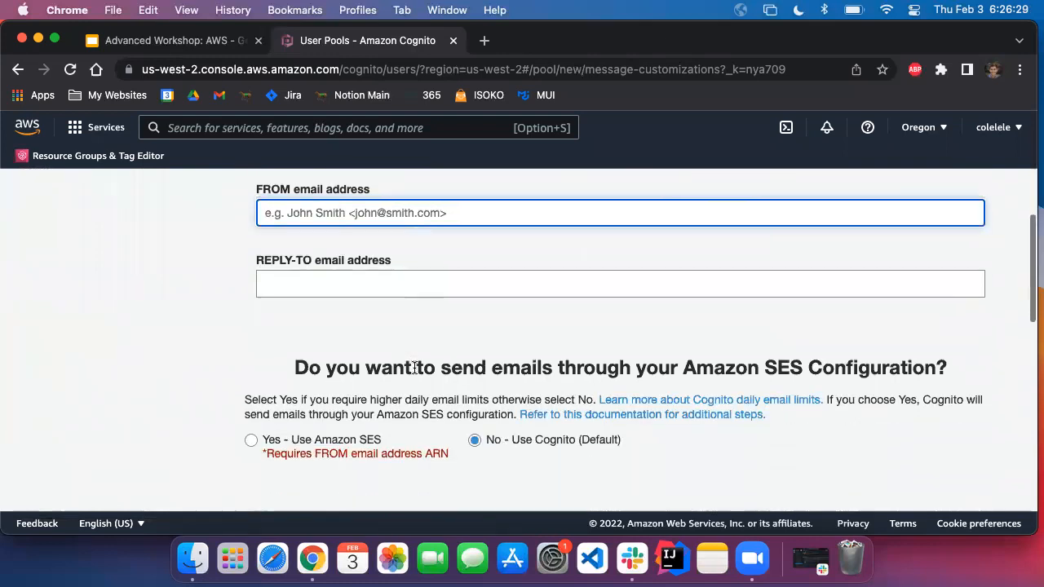
scroll(415, 367, down, 8)
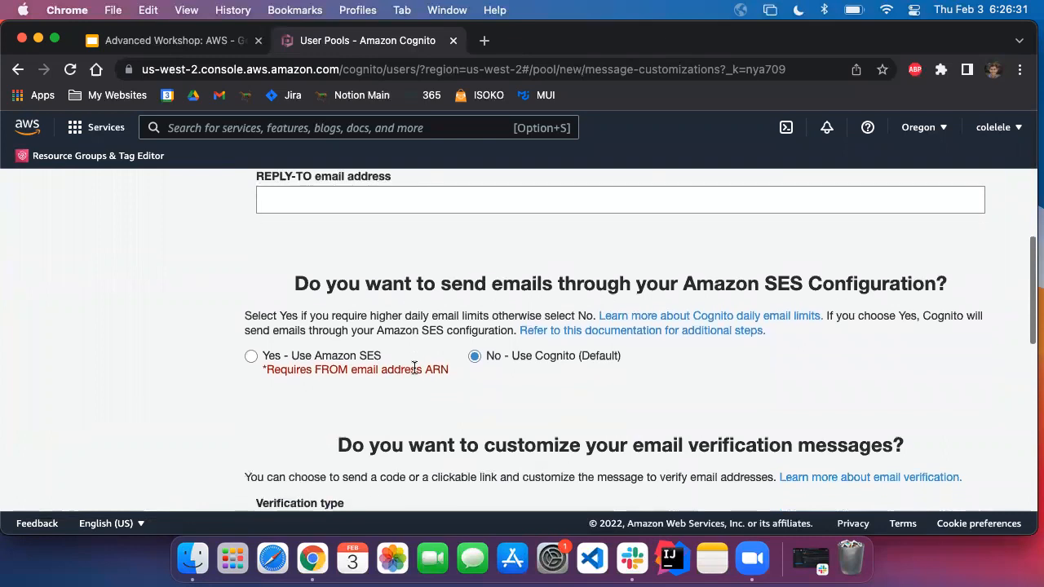
scroll(414, 368, up, 12)
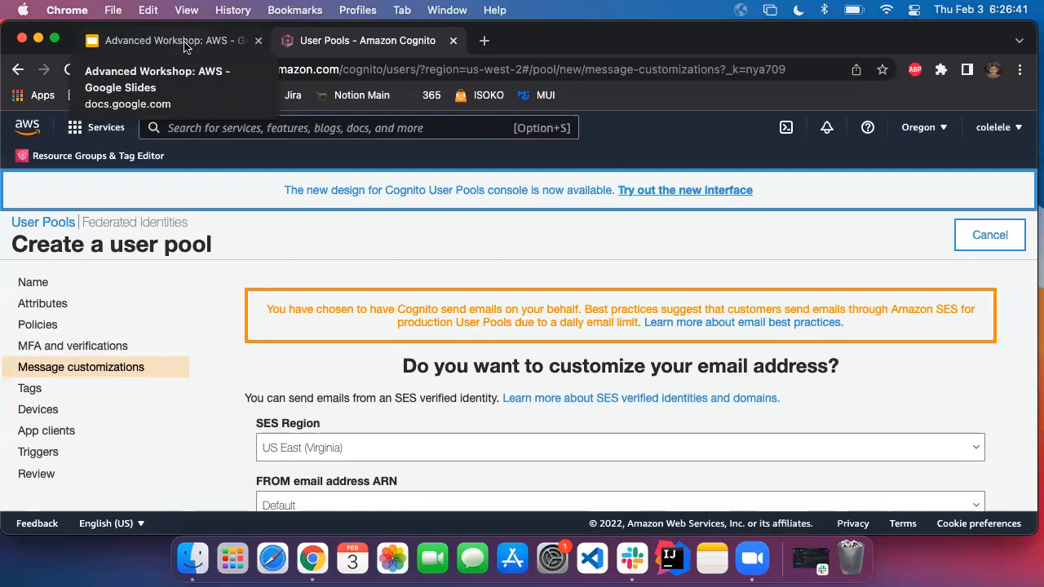
- Switch to the "Advanced Workshop: AWS" presentation in Google Slides and start the slideshow from the "Writing Cognito Functions in Code" slide
click(185, 43)
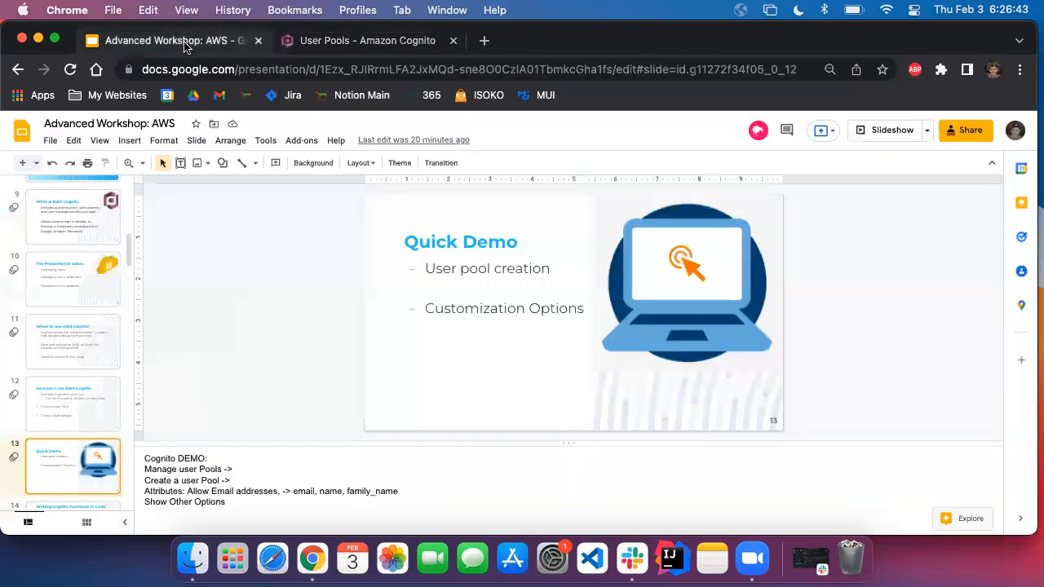
scroll(74, 359, down, 1)
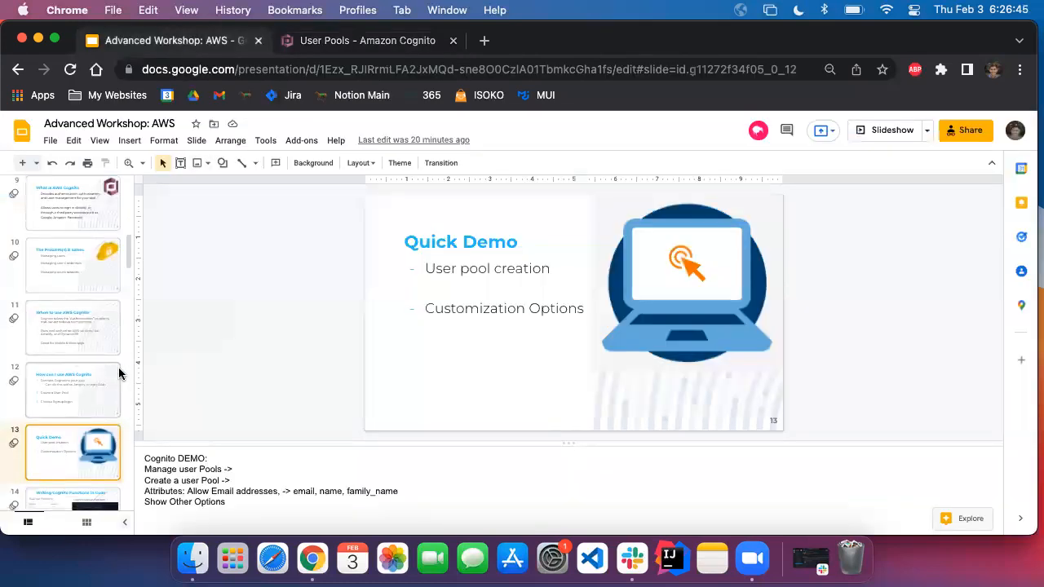
scroll(74, 365, down, 1)
scroll(74, 358, down, 1)
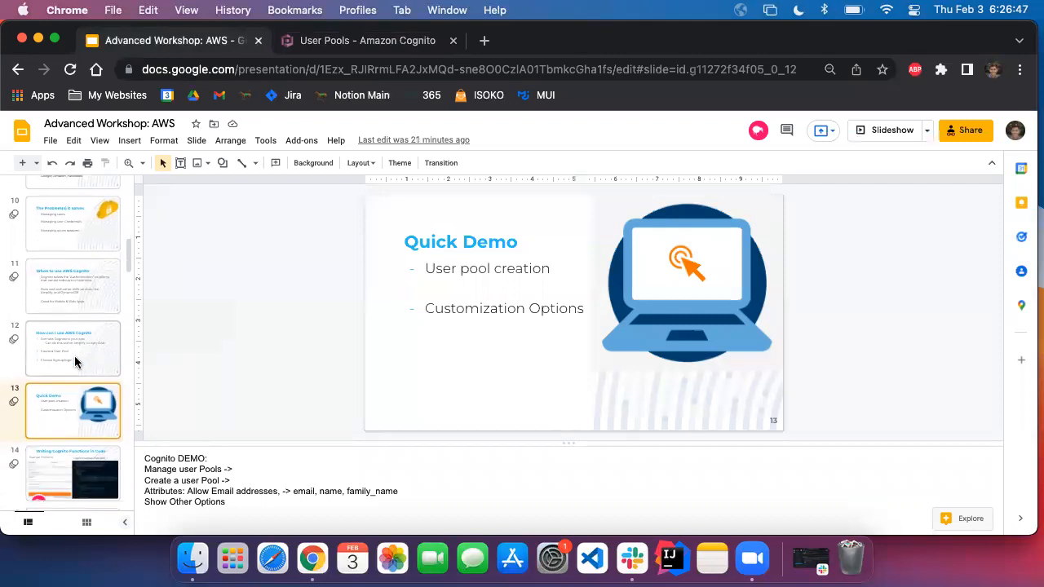
click(52, 434)
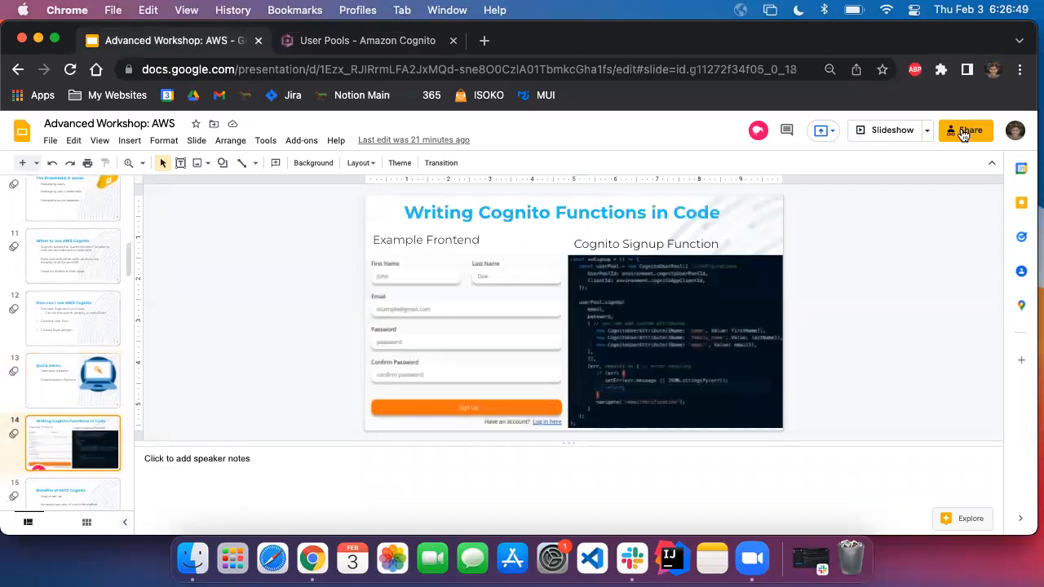
click(886, 133)
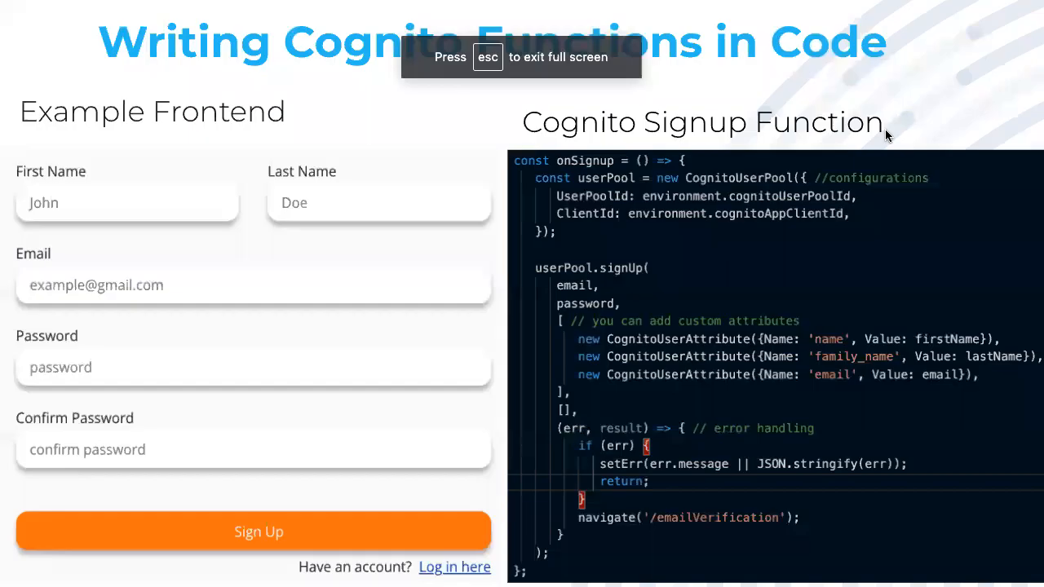